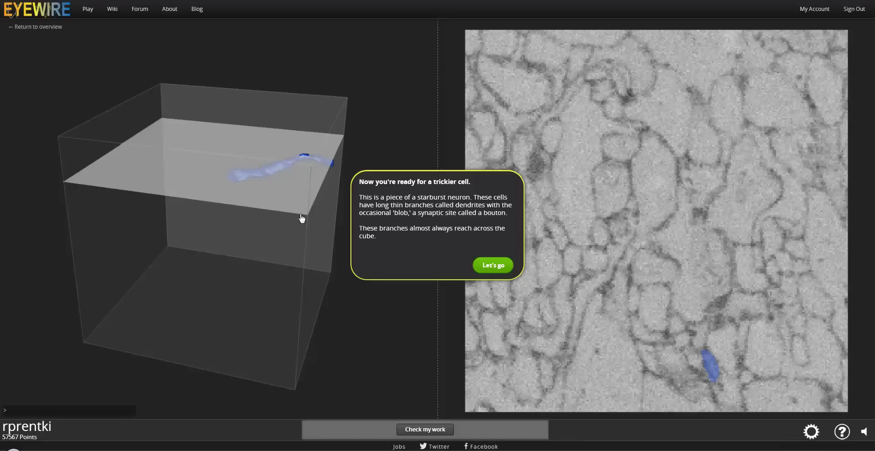
Dismiss the starburst-neuron introduction and the jagged-edge tracing tip in the tutorial
click(486, 264)
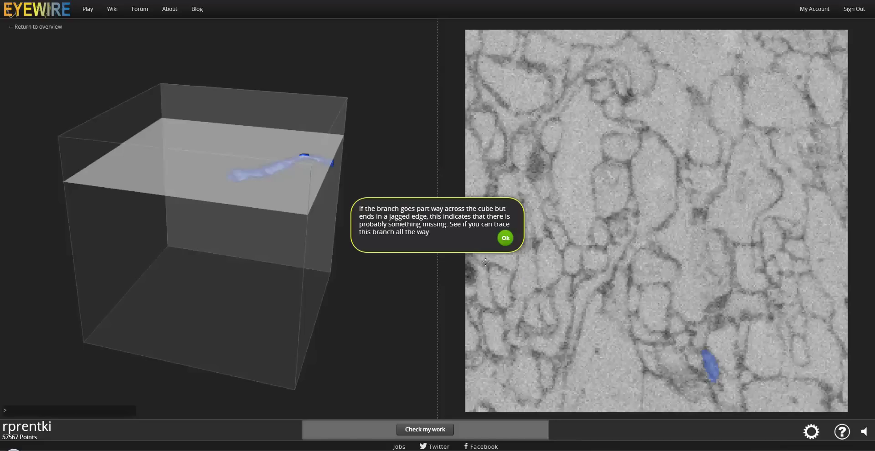
click(506, 239)
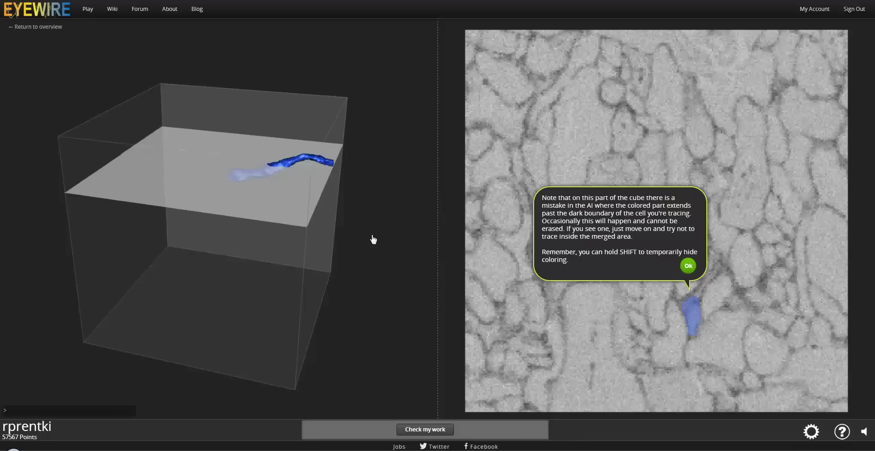
Orbit and zoom the 3-D cube around the blue dendrite, finishing on a tilted frontal view
drag(296, 260, 292, 189)
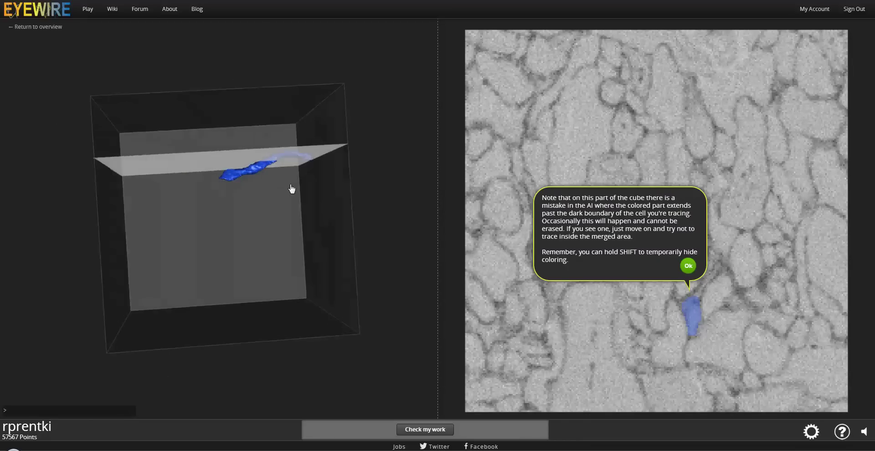
drag(246, 221, 277, 164)
drag(231, 199, 247, 225)
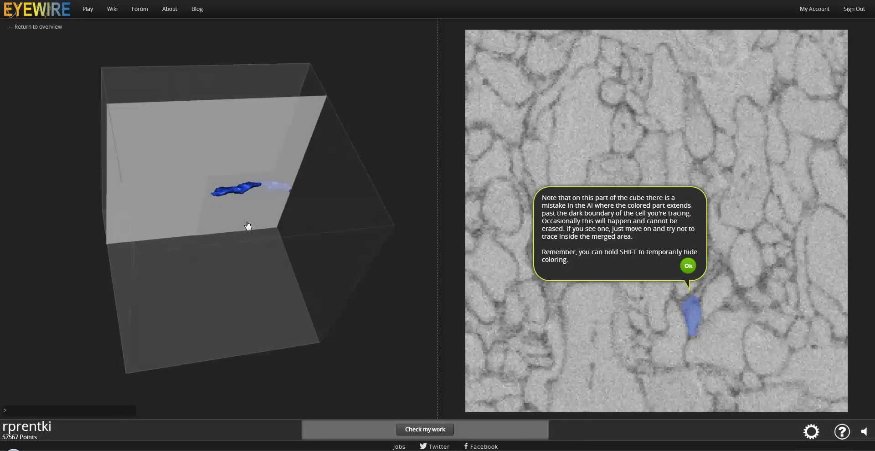
scroll(246, 219, up, 8)
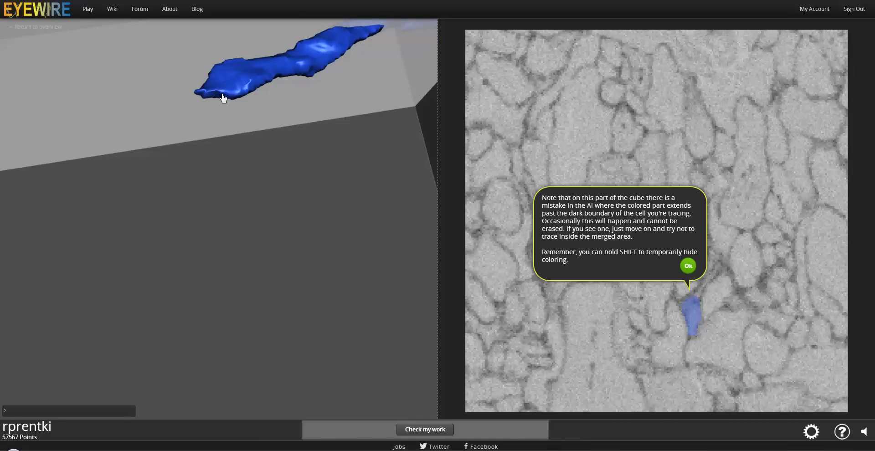
scroll(223, 95, down, 8)
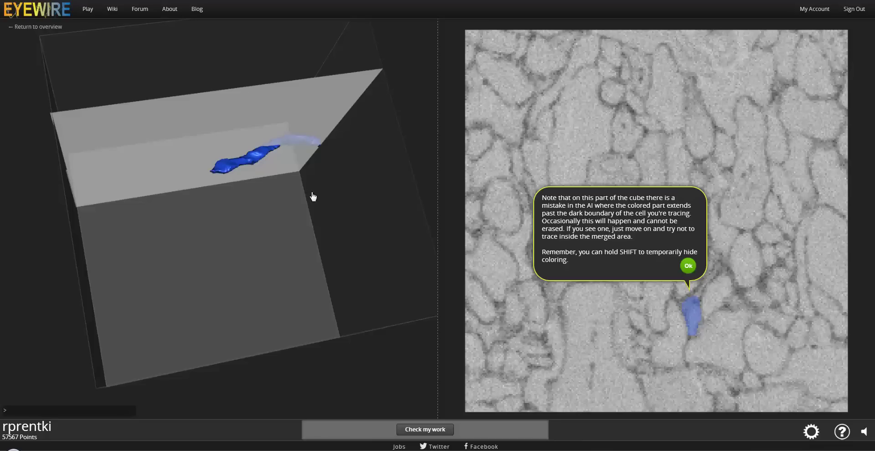
drag(312, 181, 308, 234)
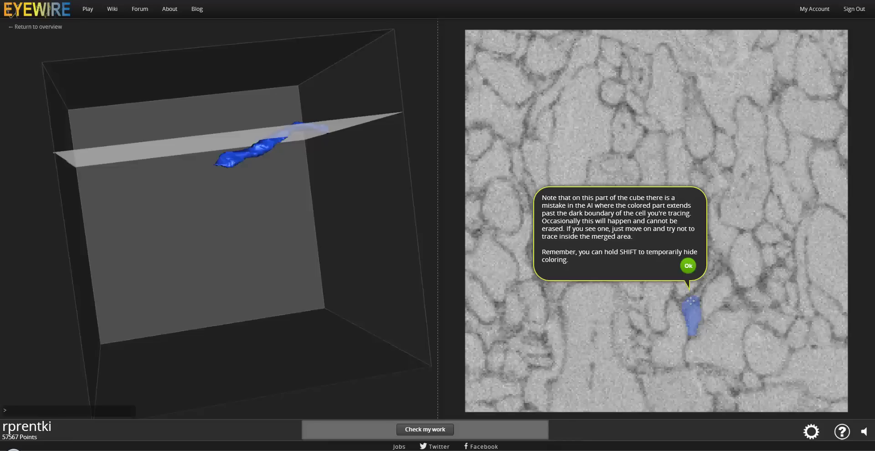
Hide the slice coloring with Shift and step the 2-D slice a few sections each way
key(shift)
scroll(695, 326, down, 3)
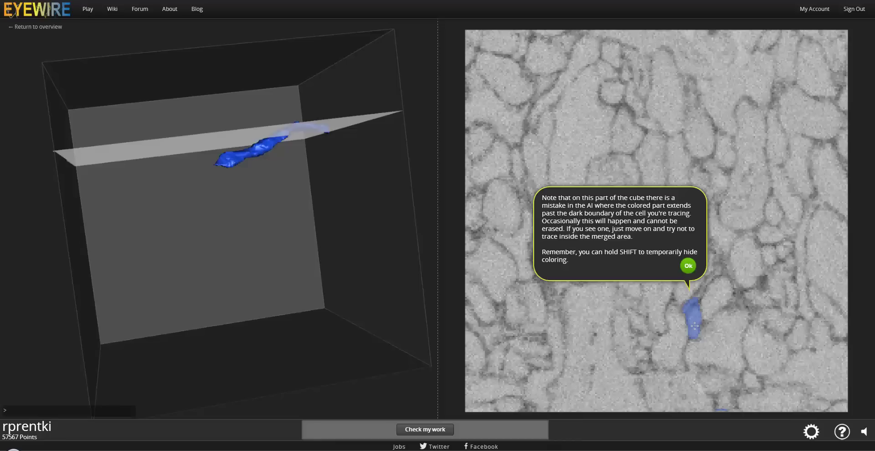
scroll(694, 324, up, 5)
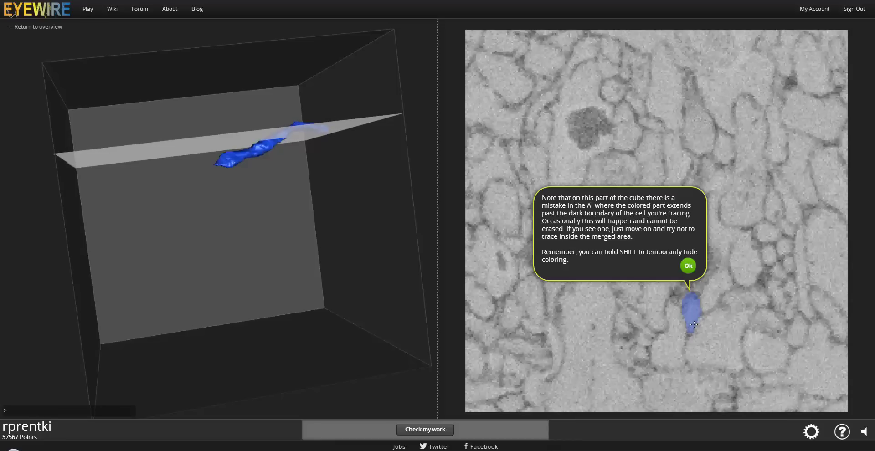
scroll(695, 322, up, 2)
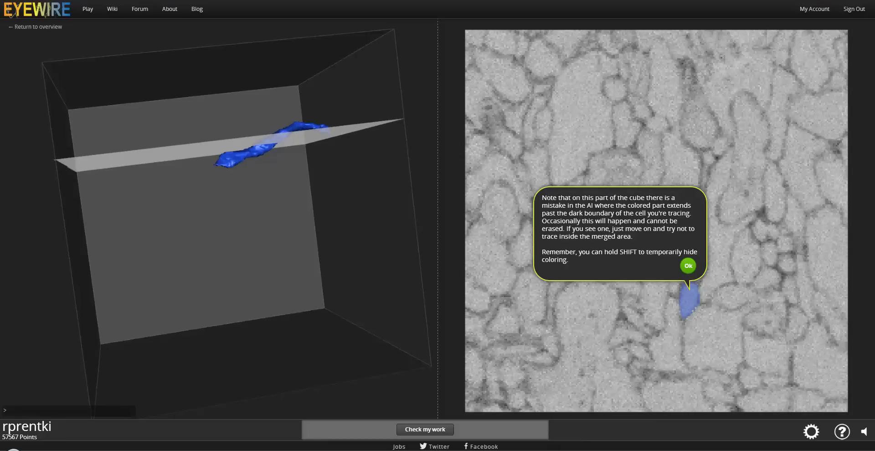
Dismiss the AI merge-mistake tip and follow the blue branch up through the slices
click(688, 266)
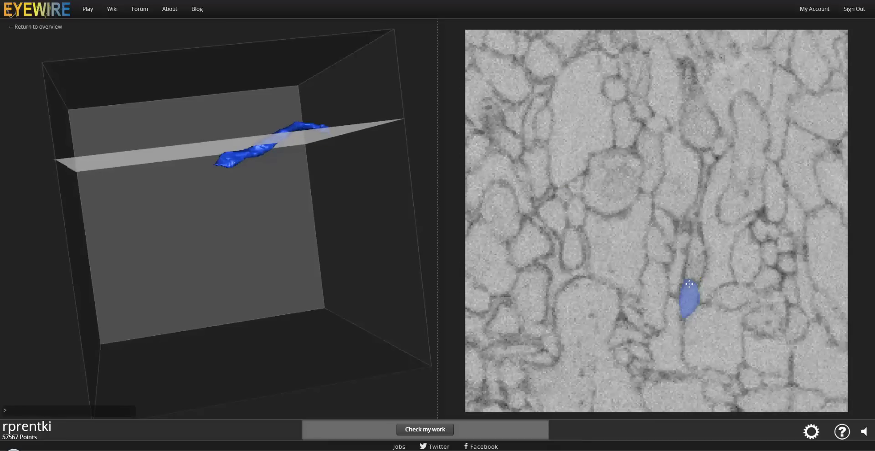
scroll(688, 283, up, 5)
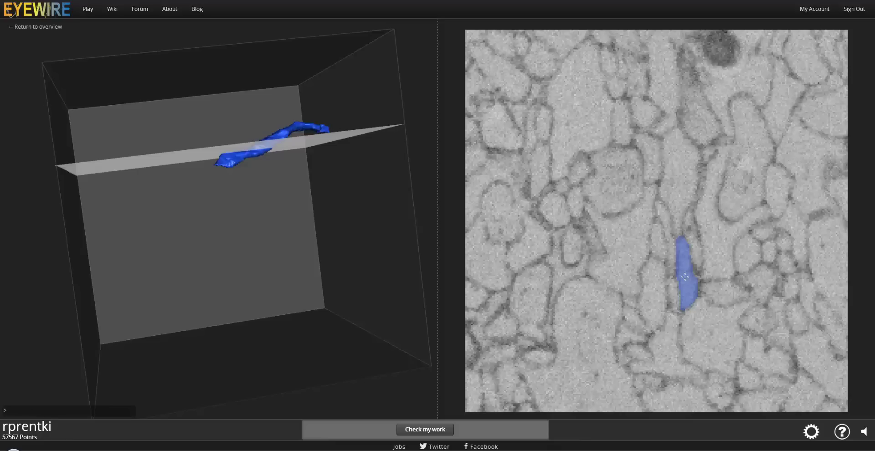
scroll(684, 270, up, 6)
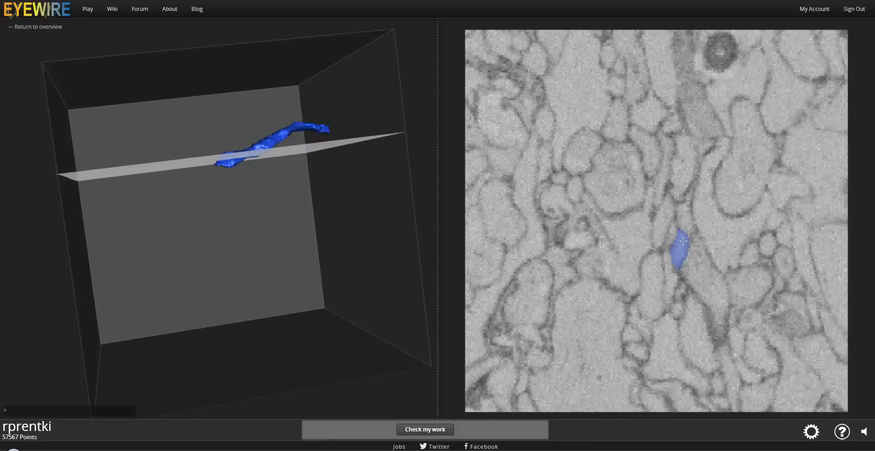
scroll(683, 240, up, 2)
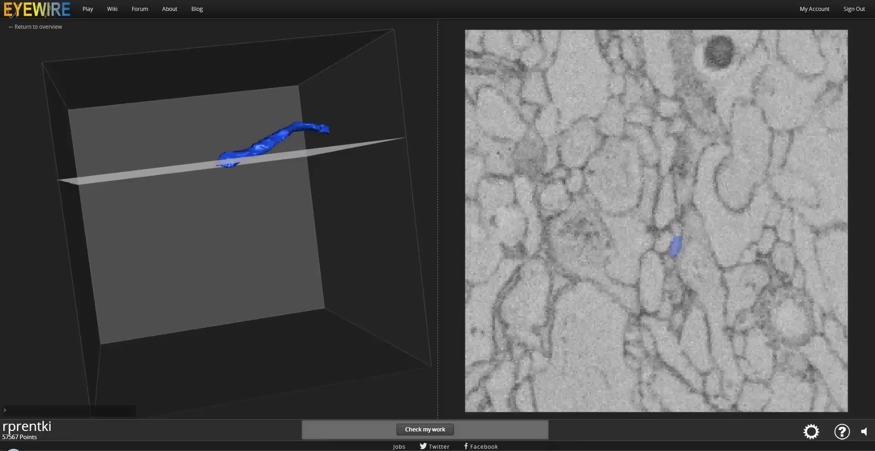
scroll(680, 228, up, 4)
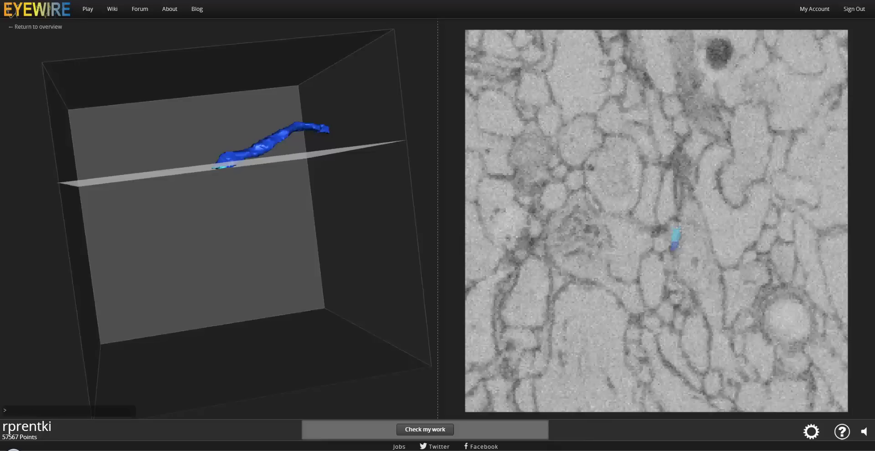
scroll(670, 226, down, 2)
scroll(671, 226, down, 2)
Add the light-blue continuation segment where the branch thins out near its end
scroll(671, 226, up, 3)
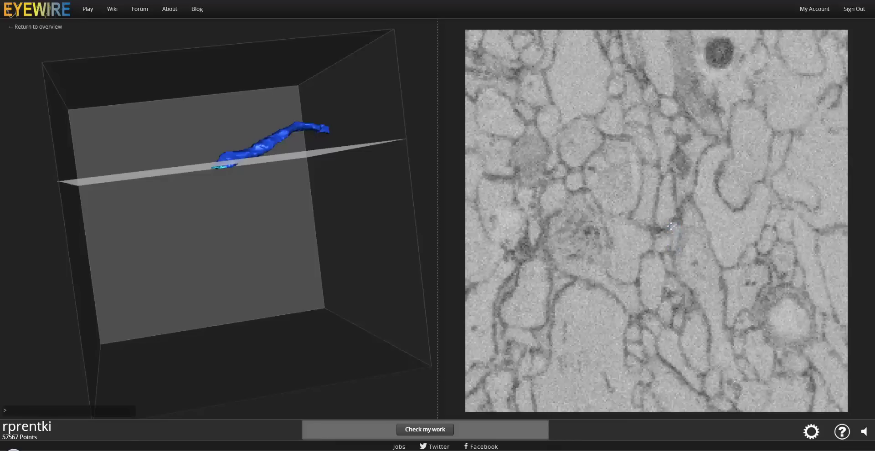
scroll(671, 226, up, 1)
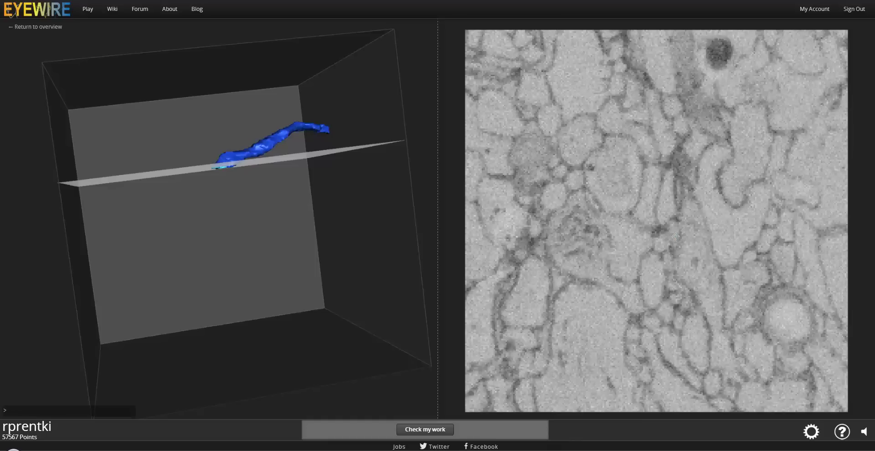
scroll(678, 232, up, 2)
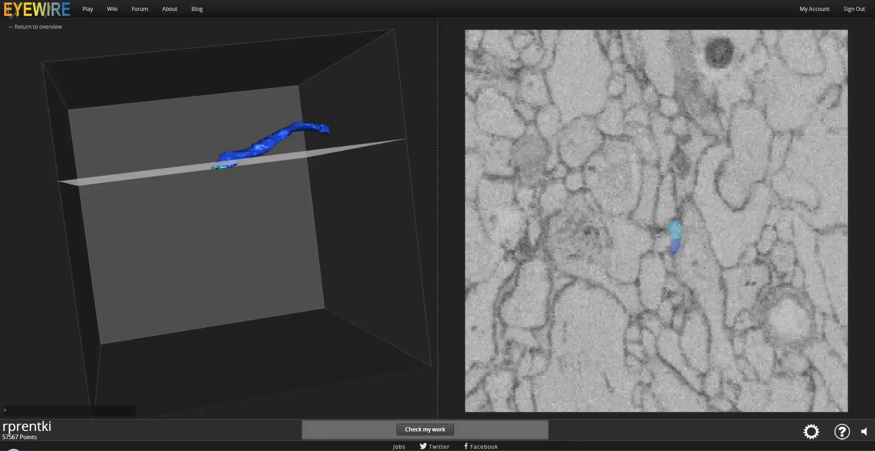
scroll(675, 226, down, 3)
click(674, 225)
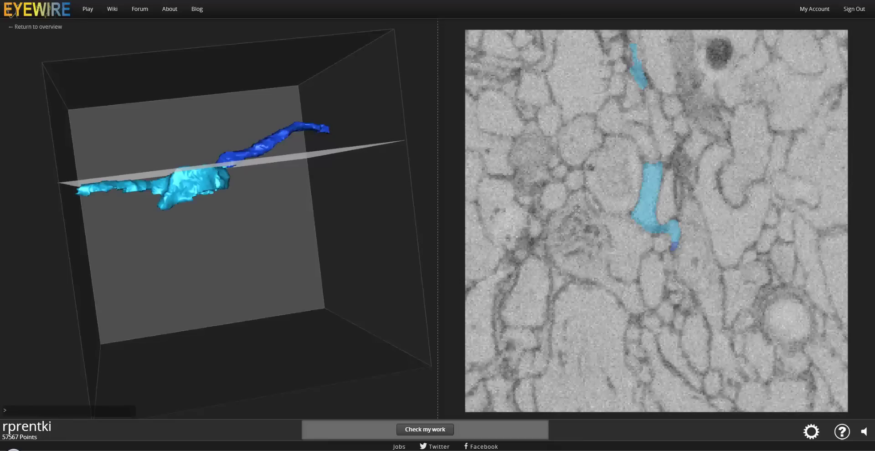
Zoom and rotate the 3-D cube around the cyan segment's junction with the dark-blue dendrite tip
drag(209, 132, 312, 280)
drag(207, 196, 252, 211)
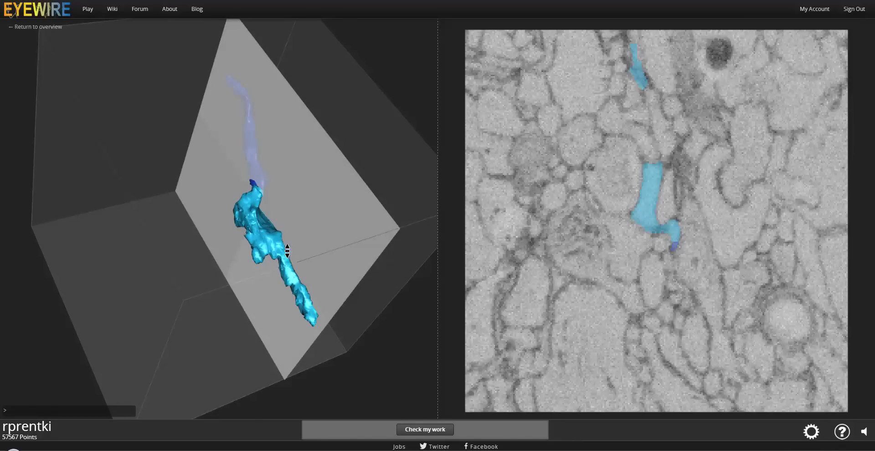
scroll(287, 250, up, 3)
drag(304, 165, 201, 271)
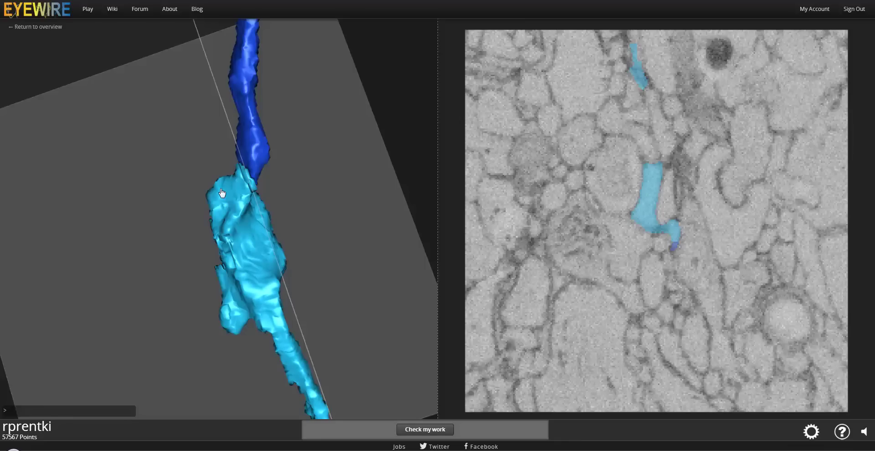
drag(237, 227, 275, 219)
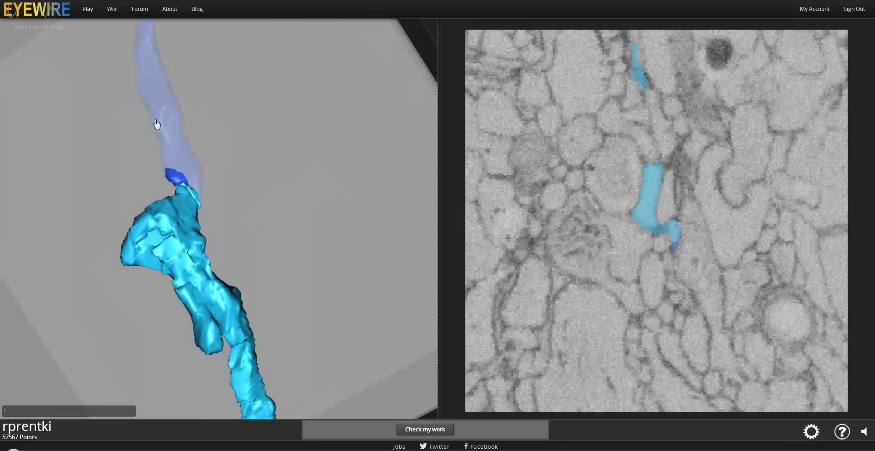
drag(223, 272, 137, 334)
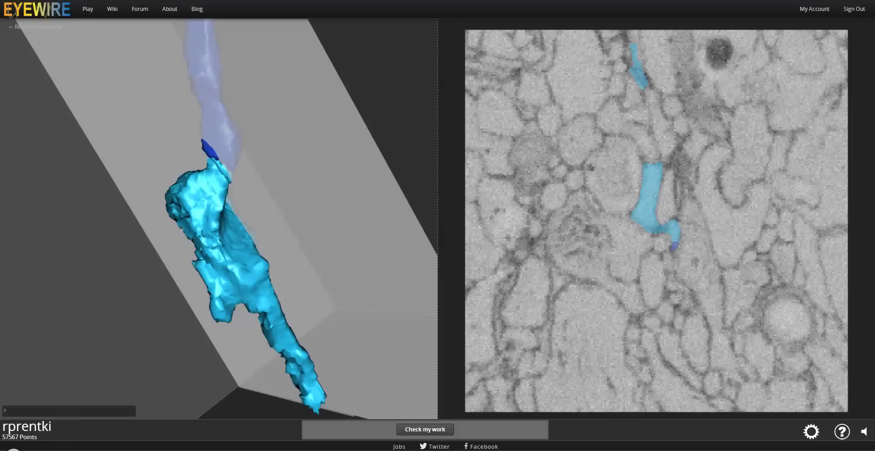
Step down four sections and rotate the cube to see the cyan segment upright
scroll(651, 189, down, 2)
scroll(646, 193, down, 7)
scroll(641, 205, down, 2)
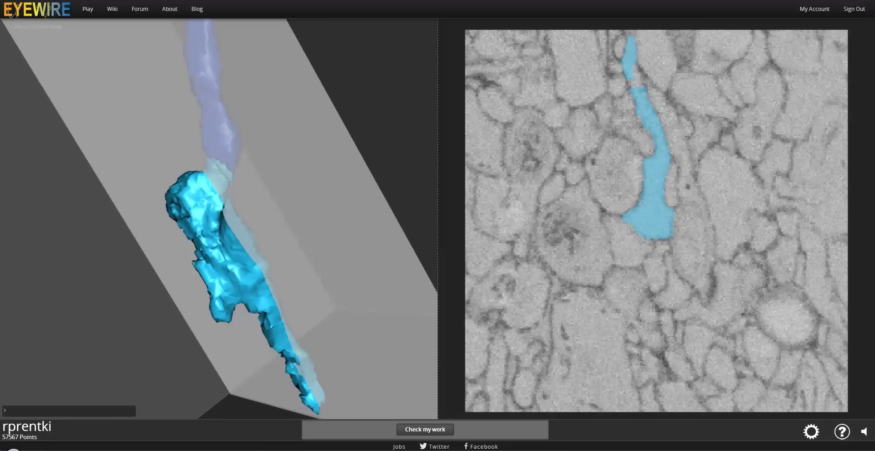
scroll(646, 202, down, 5)
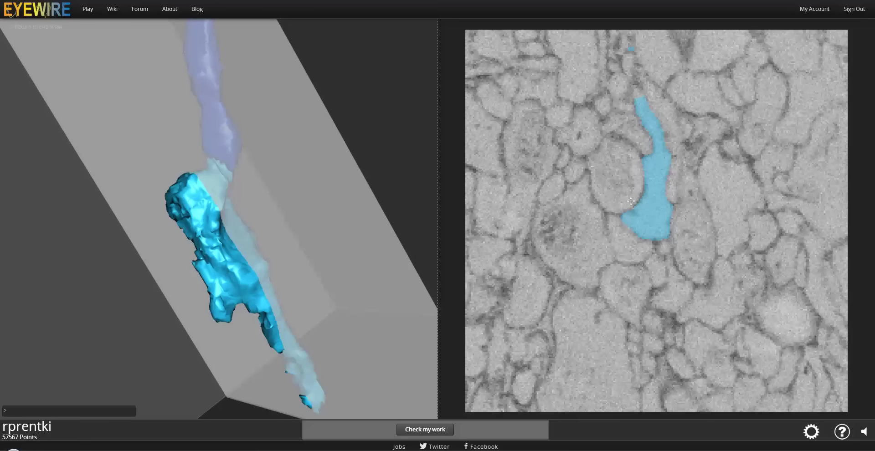
drag(164, 253, 335, 207)
drag(140, 260, 209, 250)
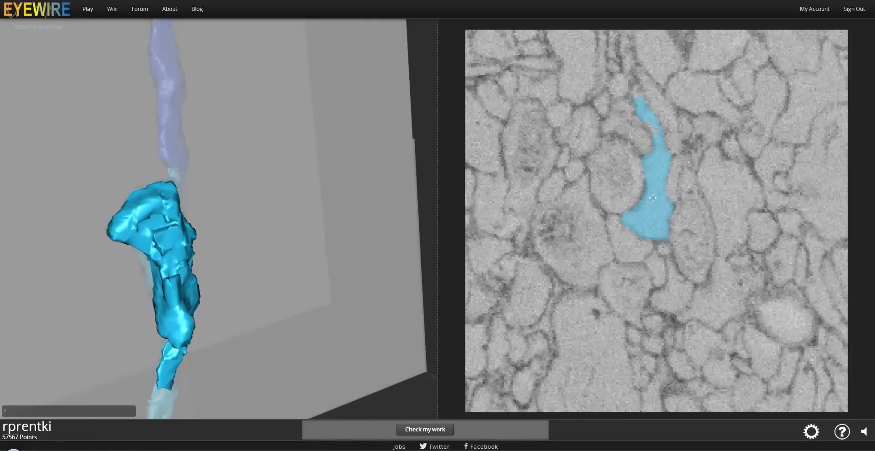
Move two sections deeper and add the neighbouring piece to the traced branch
scroll(653, 197, down, 10)
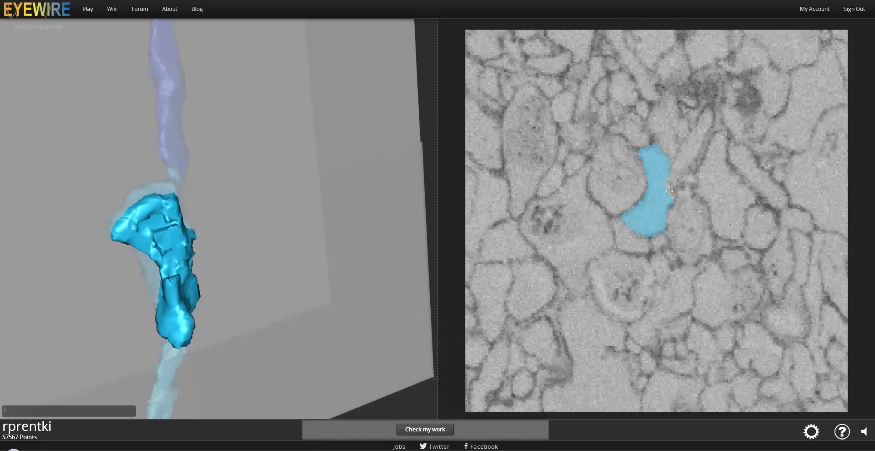
scroll(668, 191, down, 2)
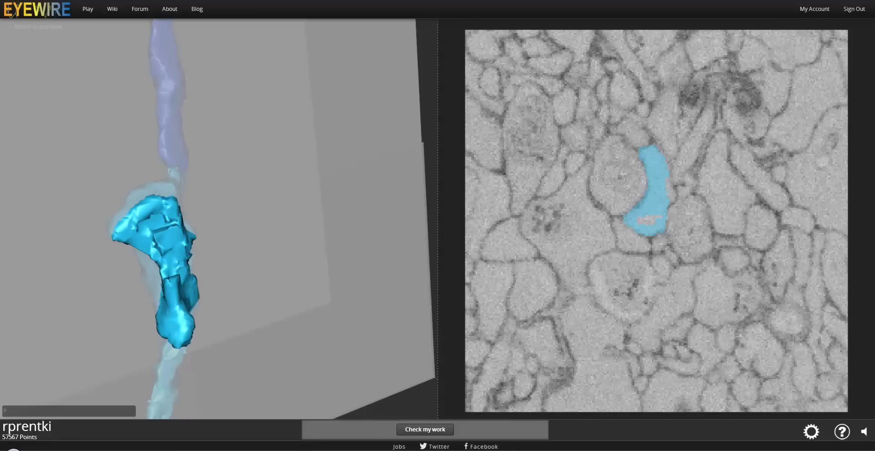
click(670, 190)
Remove a wrongly added piece and add missing pieces at the branch's upper left
click(647, 221)
scroll(653, 219, down, 1)
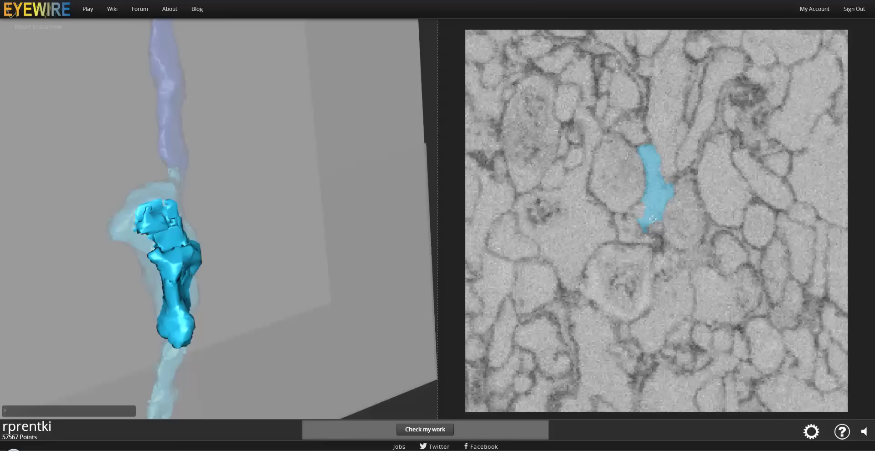
click(636, 213)
scroll(636, 213, down, 10)
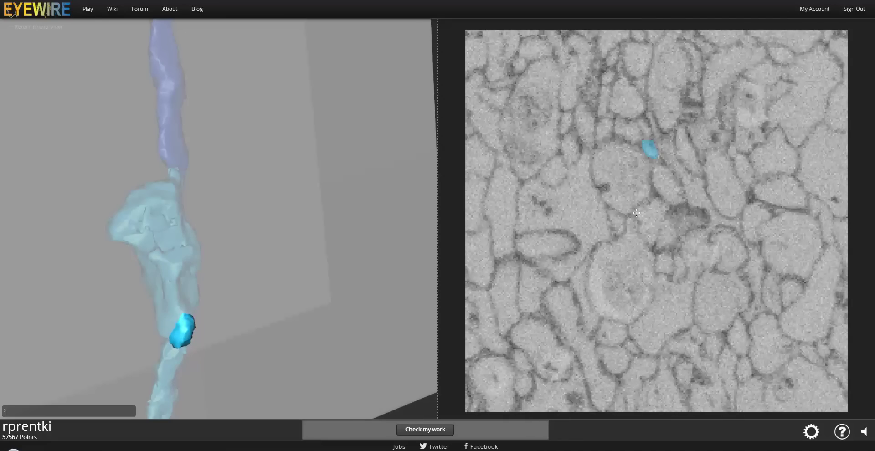
scroll(636, 213, down, 3)
scroll(636, 213, up, 5)
click(636, 213)
Add a lower segment and extend the branch's narrow tip with two more pieces
scroll(636, 213, down, 5)
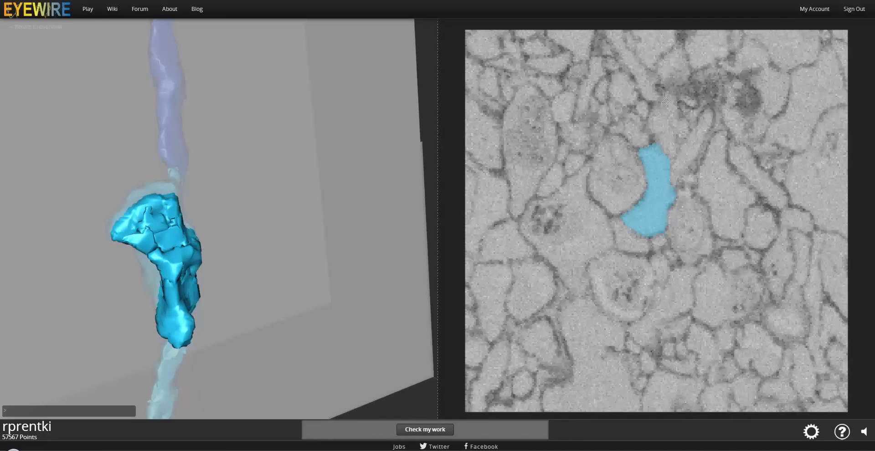
scroll(666, 101, down, 5)
click(660, 92)
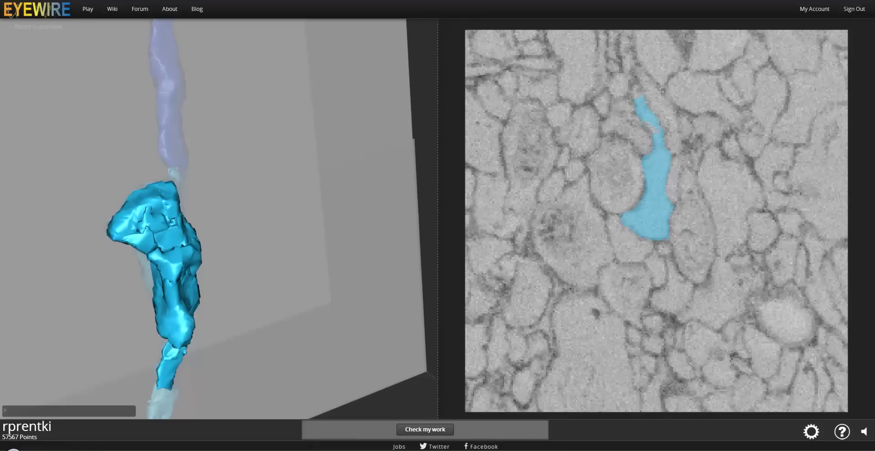
scroll(650, 122, down, 1)
click(647, 115)
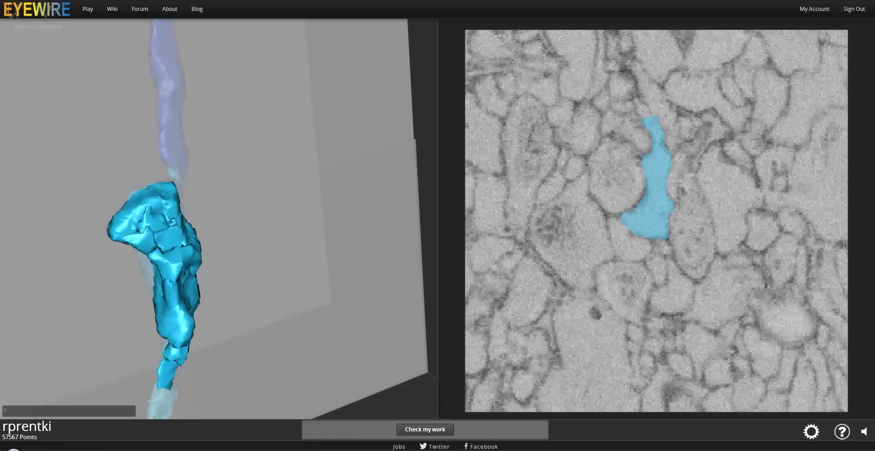
click(641, 108)
Add the next piece at the branch tip and keep stepping down through the sections
scroll(642, 107, down, 2)
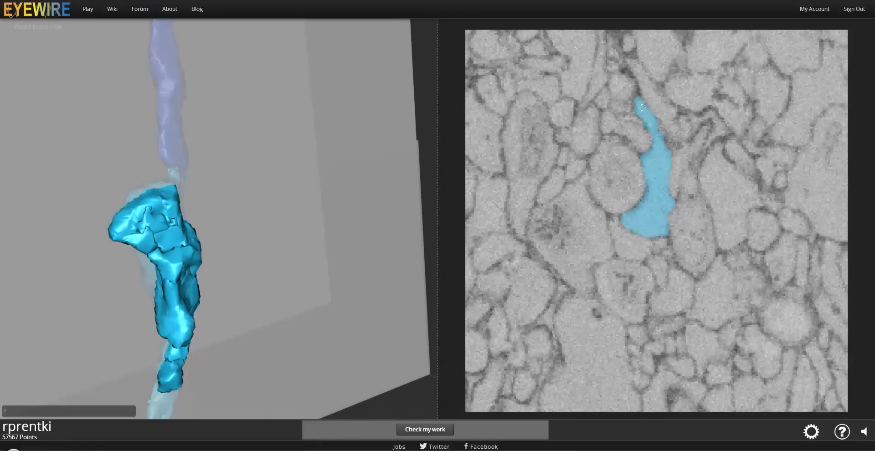
scroll(641, 96, down, 1)
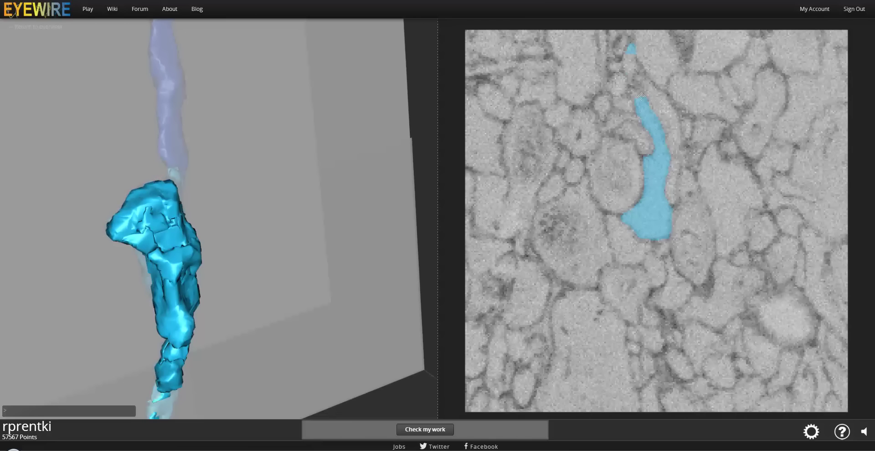
click(636, 94)
scroll(630, 73, down, 5)
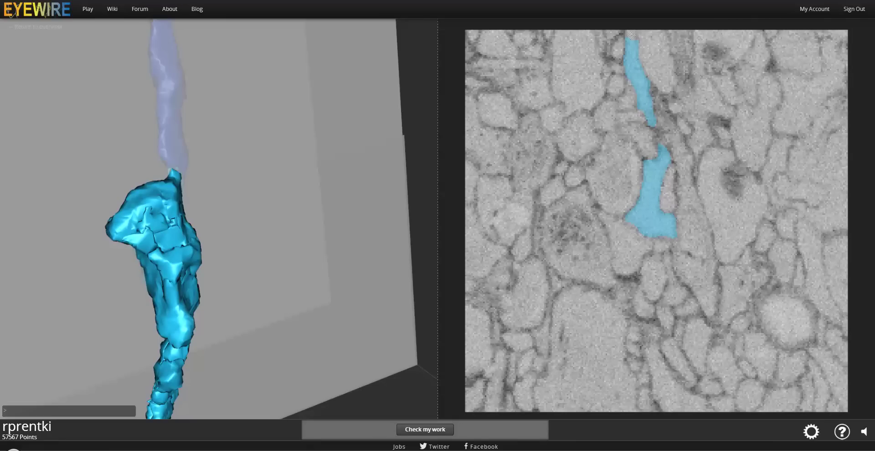
scroll(631, 35, down, 8)
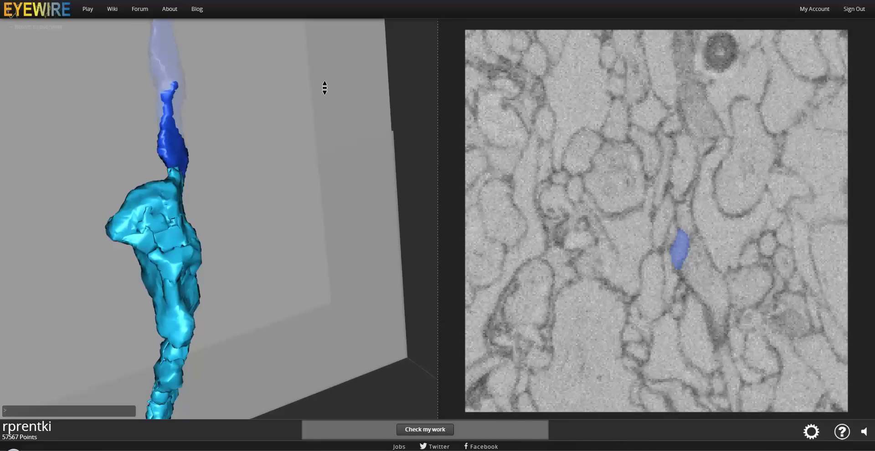
scroll(324, 87, down, 5)
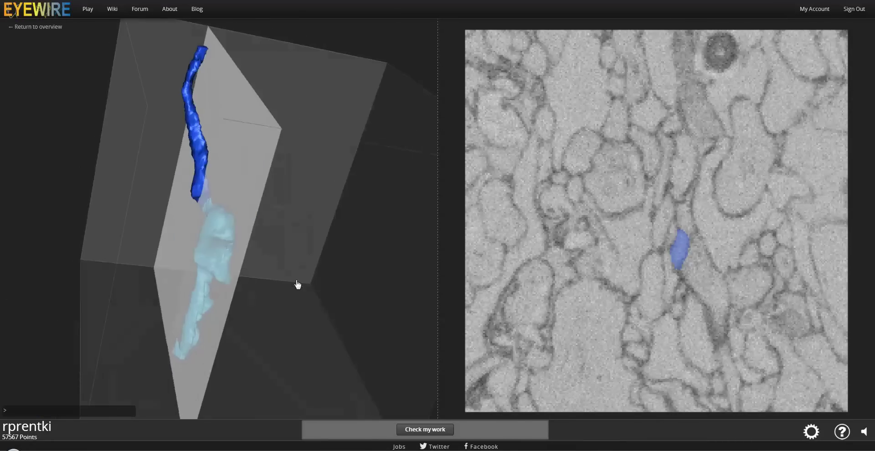